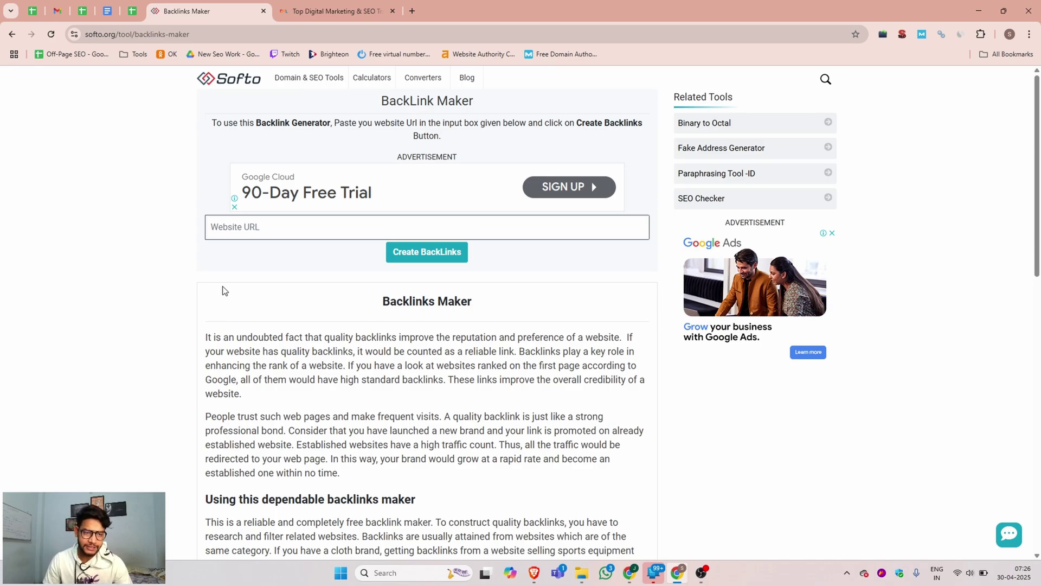
# - Copy the dmltraining.com address into Website URL and create backlinks for it
pyautogui.scroll(-5, 239, 295)
pyautogui.scroll(5, 302, 288)
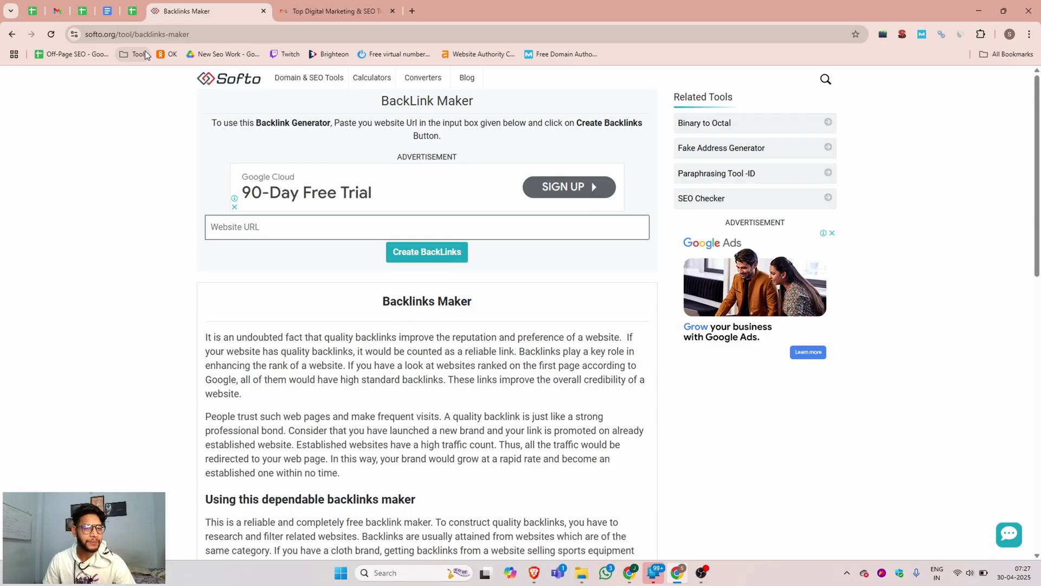
pyautogui.hotkey('ctrl', 'Tab')
pyautogui.click(128, 37)
pyautogui.hotkey('ctrl', 'c')
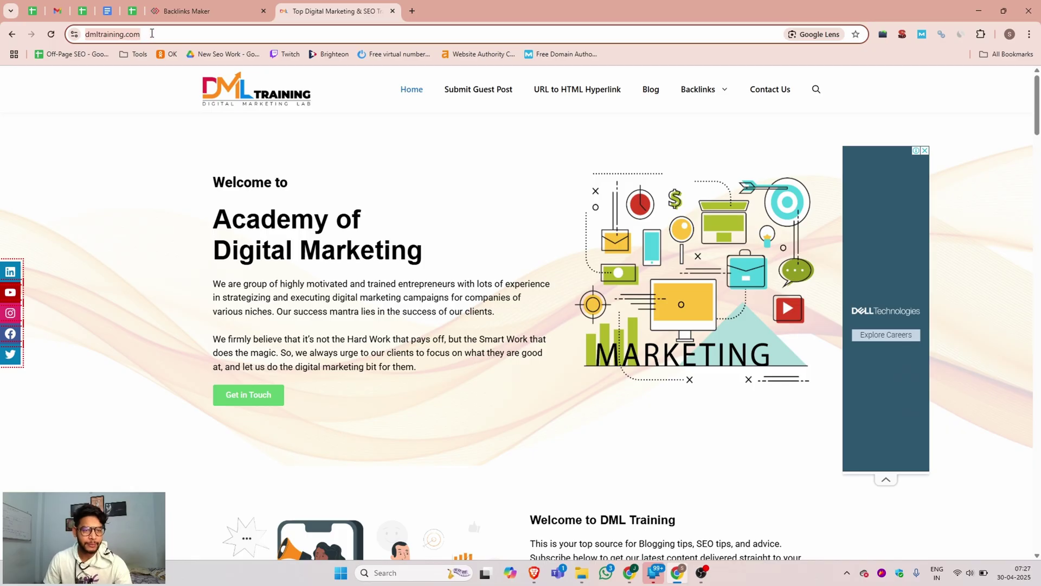
pyautogui.click(178, 4)
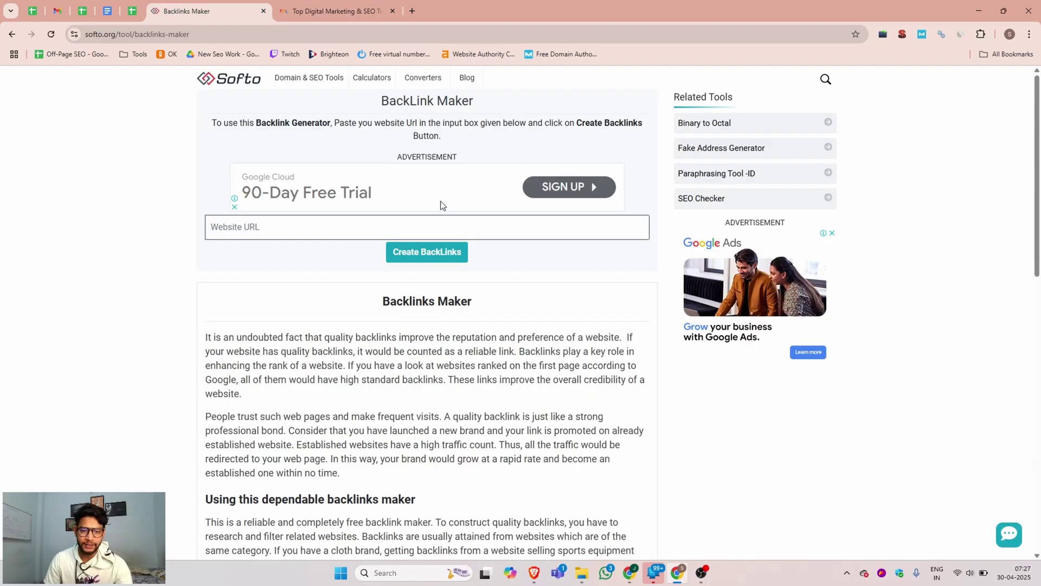
pyautogui.click(279, 230)
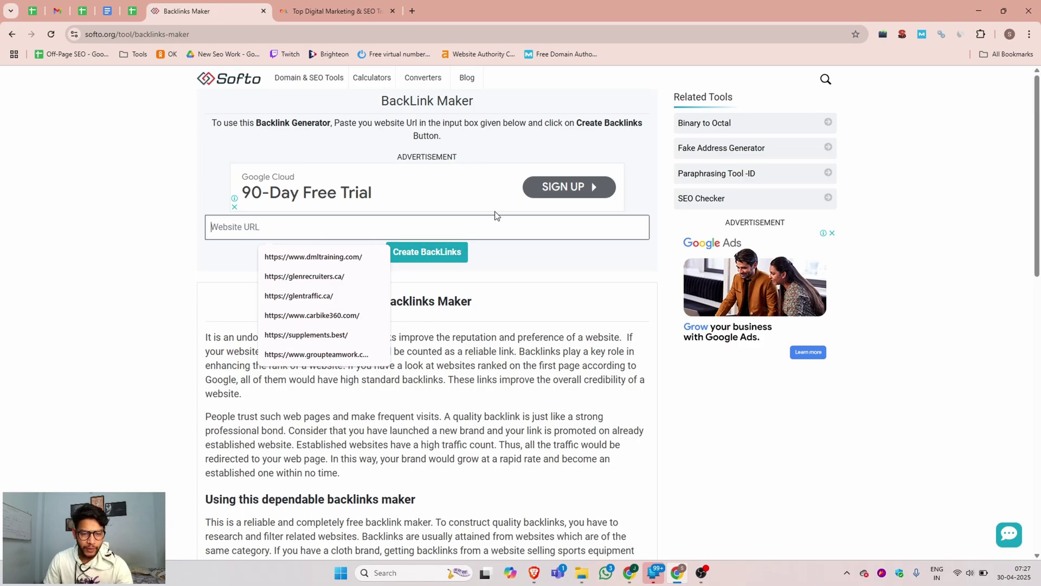
pyautogui.hotkey('ctrl', 'v')
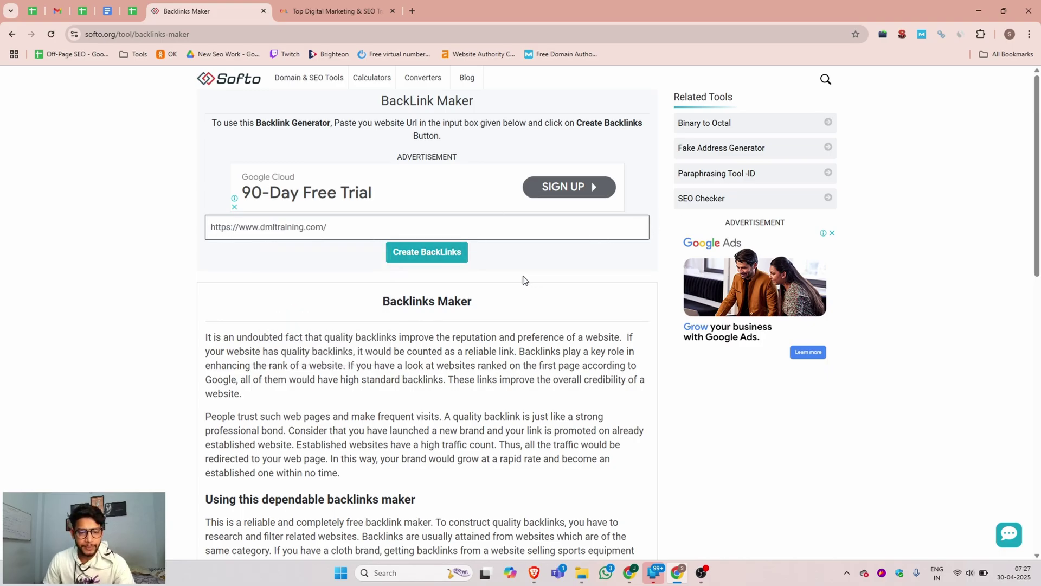
pyautogui.click(432, 259)
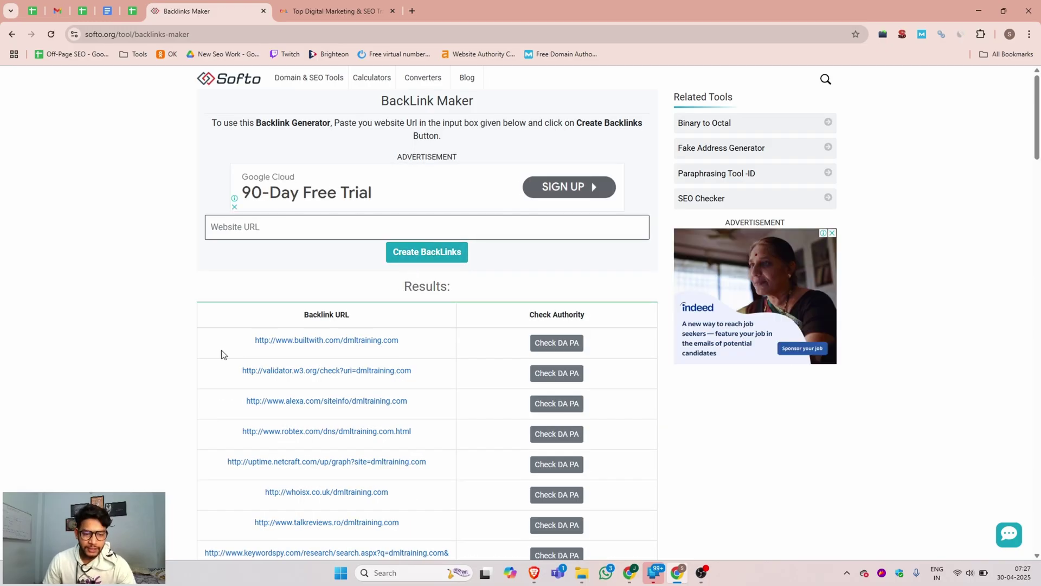
# - Scroll through the generated backlink Results table
pyautogui.scroll(-15, 298, 358)
pyautogui.scroll(-10, 298, 359)
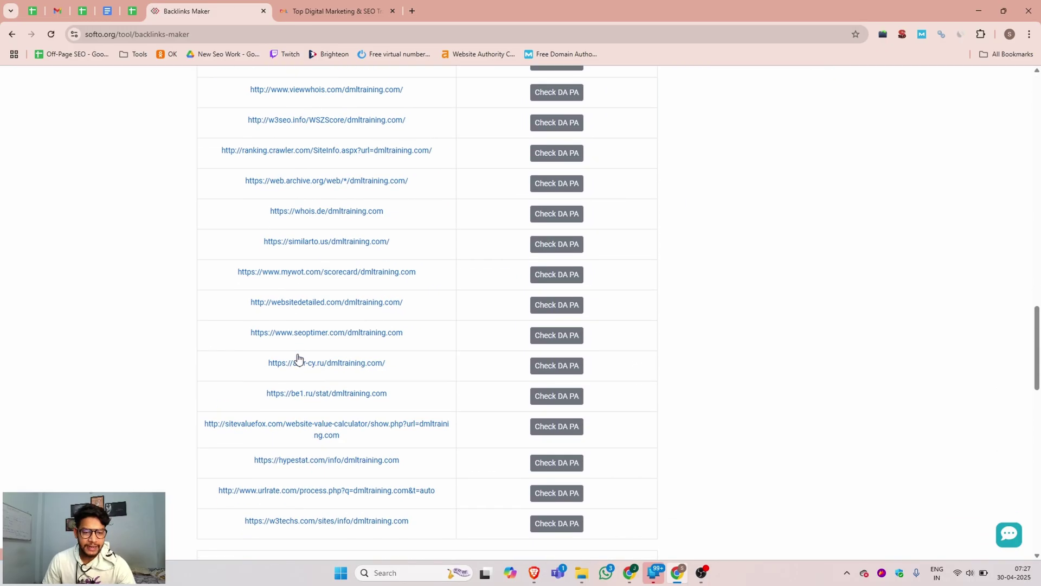
pyautogui.scroll(12, 326, 348)
pyautogui.scroll(-8, 326, 348)
pyautogui.scroll(-6, 326, 348)
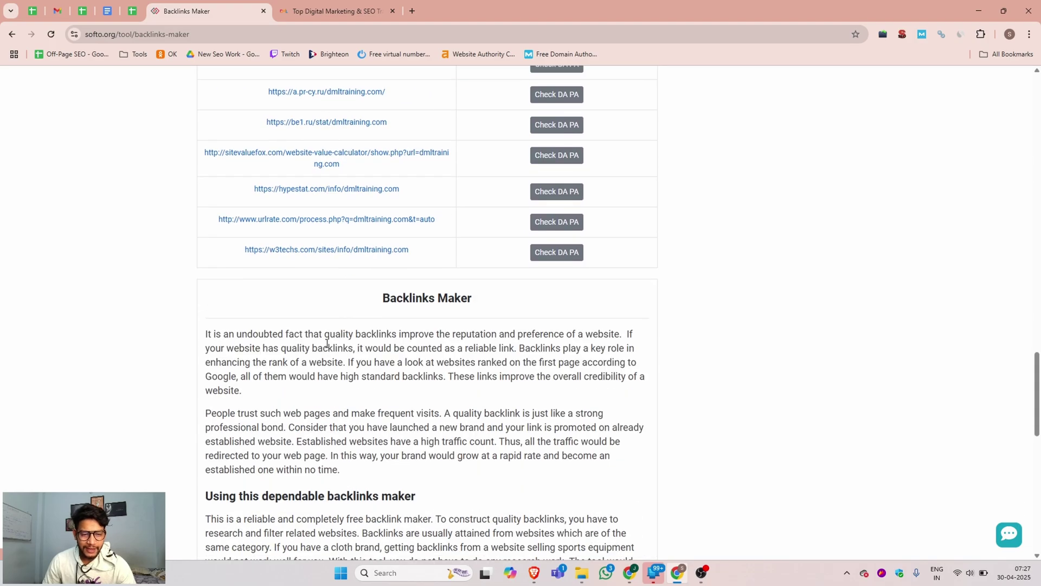
pyautogui.scroll(18, 386, 341)
pyautogui.scroll(5, 389, 343)
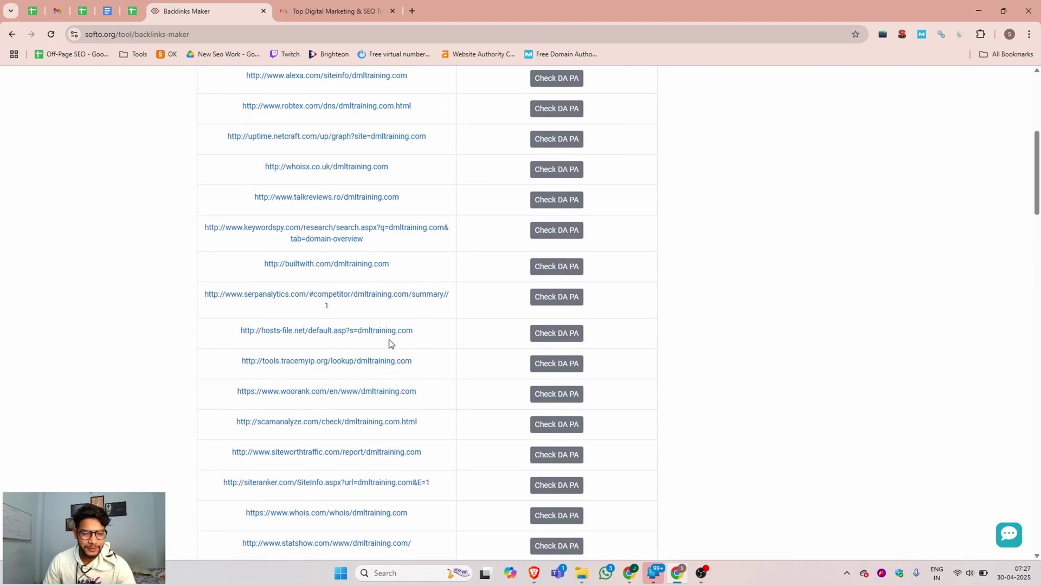
pyautogui.scroll(6, 389, 342)
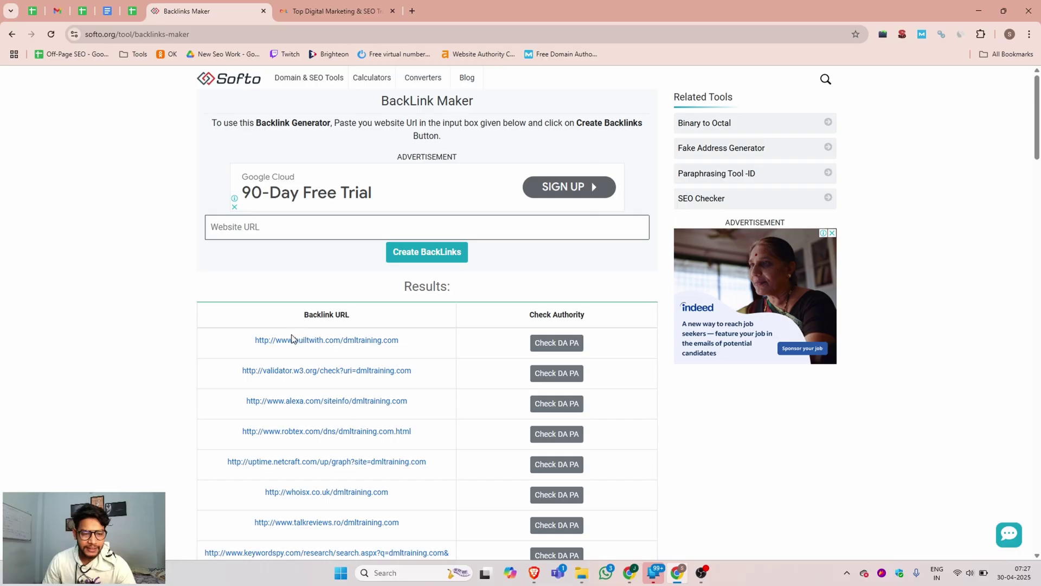
# - Open the builtwith.com backlink in a new tab and view its dmltraining.com profile
pyautogui.rightClick(350, 342)
pyautogui.click(382, 351)
pyautogui.click(326, 11)
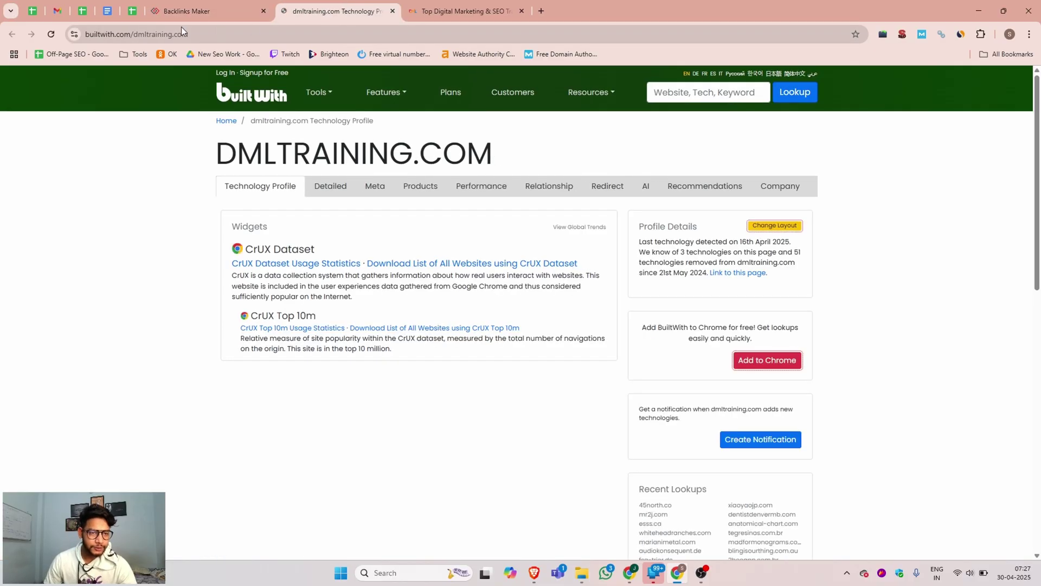
# - Check the BuiltWith page address and DMLTRAINING.COM heading, then return to the results list
pyautogui.click(235, 33)
pyautogui.doubleClick(226, 34)
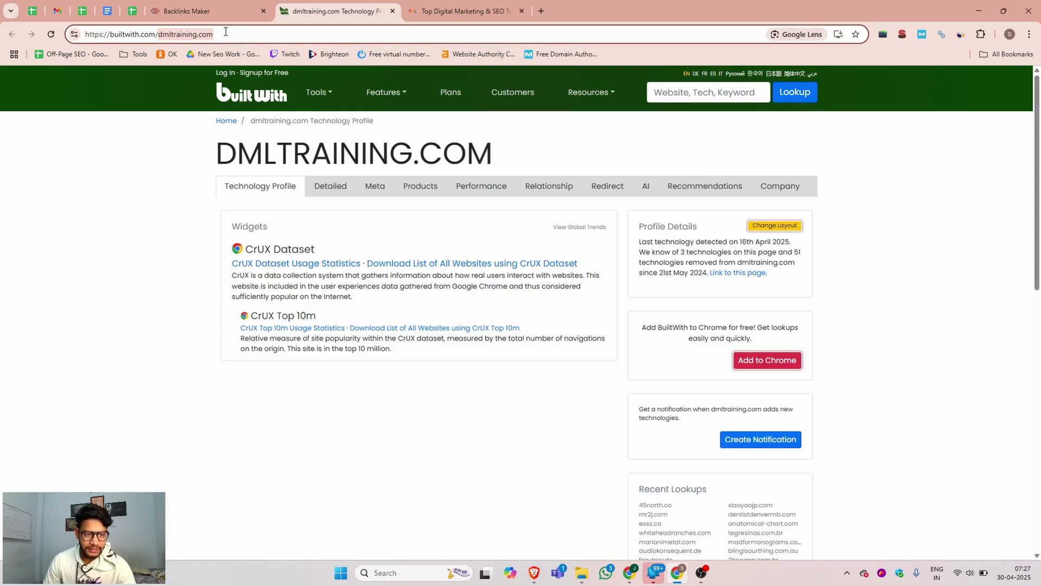
pyautogui.click(237, 34)
pyautogui.moveTo(238, 34); pyautogui.dragTo(158, 34)
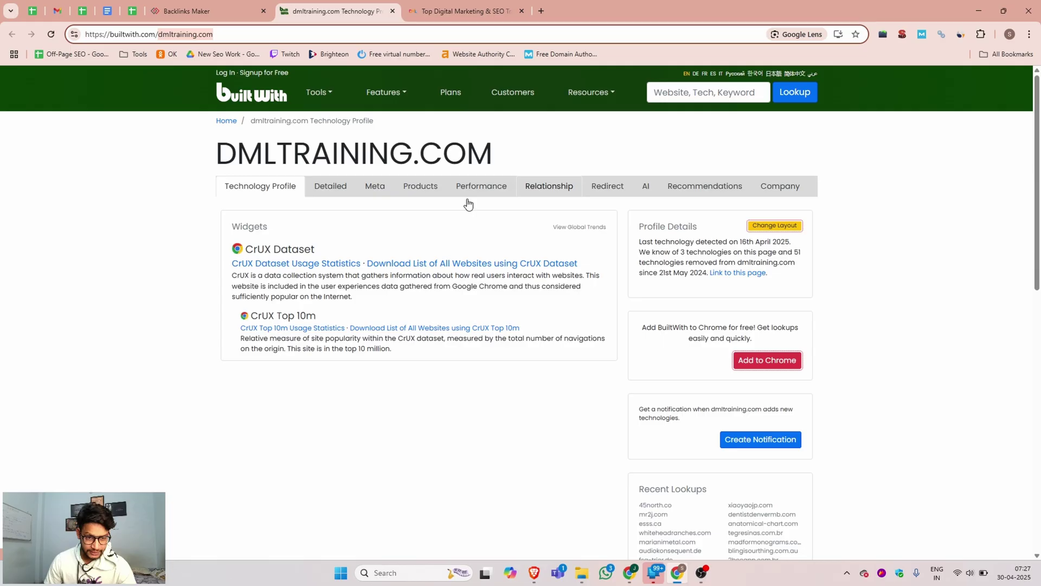
pyautogui.moveTo(195, 146); pyautogui.dragTo(515, 156)
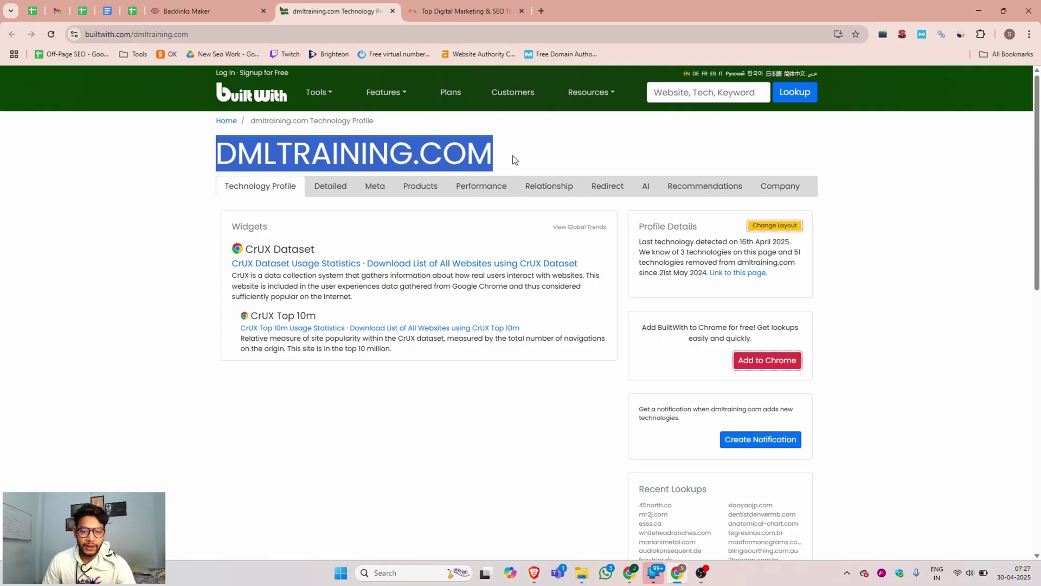
pyautogui.click(406, 160)
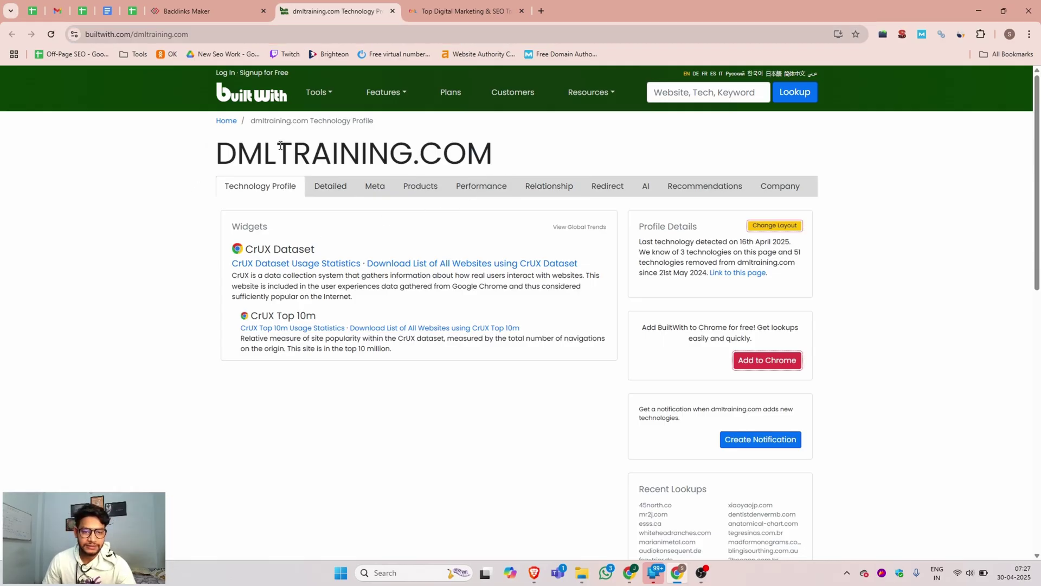
pyautogui.click(206, 11)
# - Open the validator.w3.org, alexa and robtex backlinks in new tabs
pyautogui.scroll(-2, 326, 271)
pyautogui.scroll(-2, 324, 271)
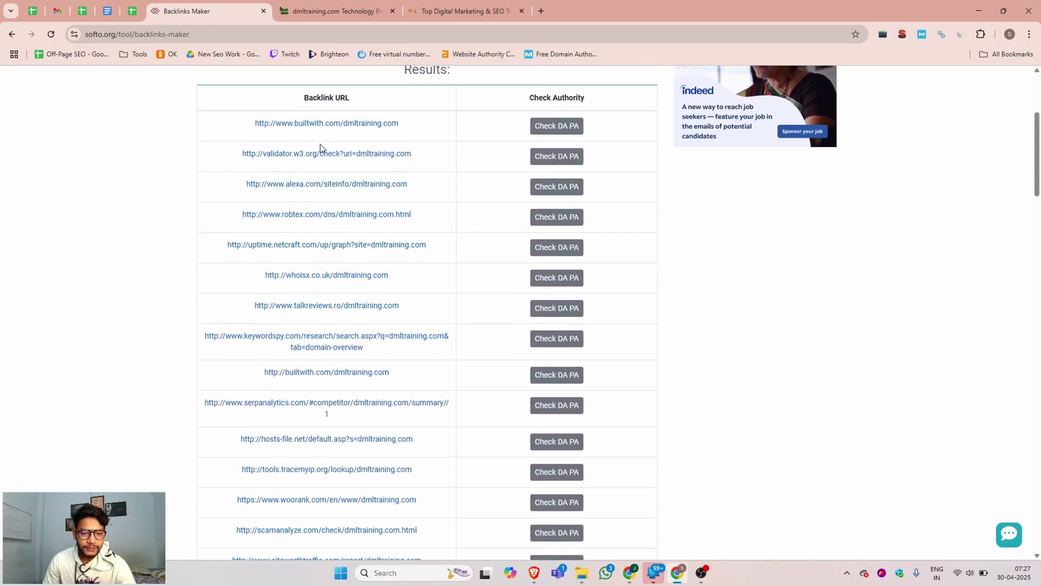
pyautogui.rightClick(322, 154)
pyautogui.click(350, 169)
pyautogui.rightClick(312, 191)
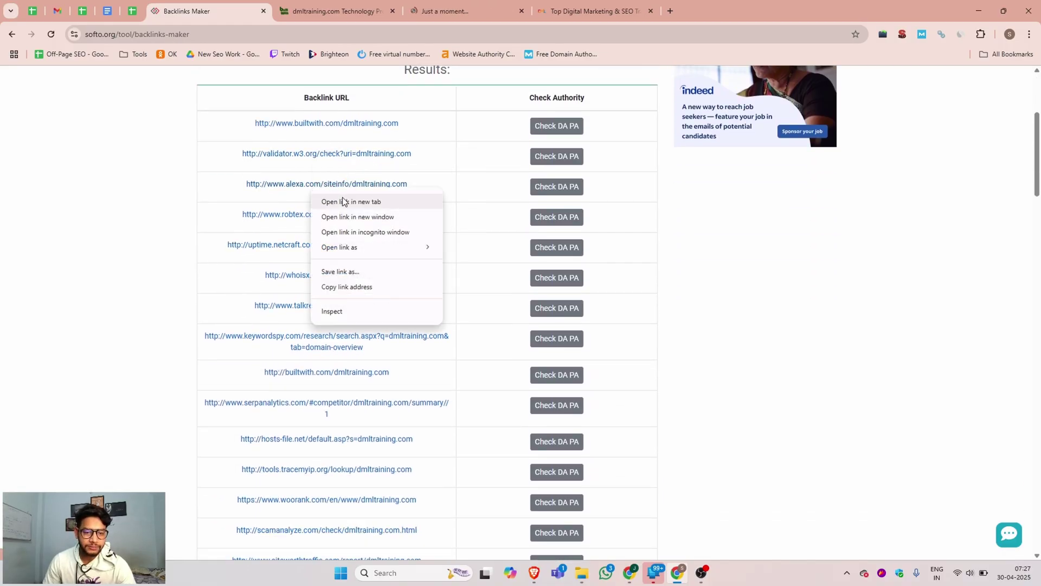
pyautogui.click(341, 202)
pyautogui.rightClick(301, 213)
pyautogui.click(337, 225)
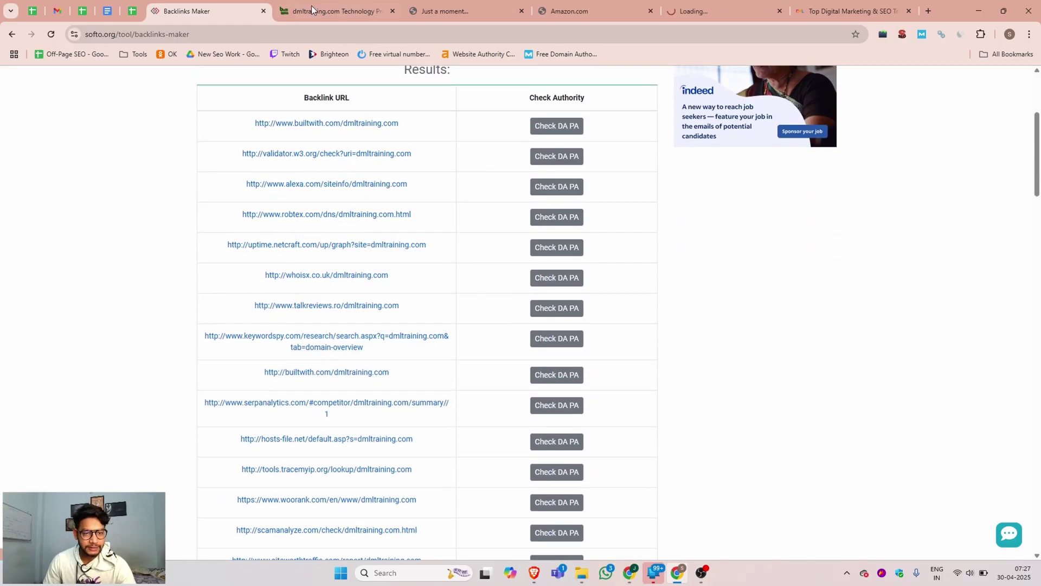
# - Pass the validator's human check and enter the characters shown in Amazon's captcha
pyautogui.click(440, 11)
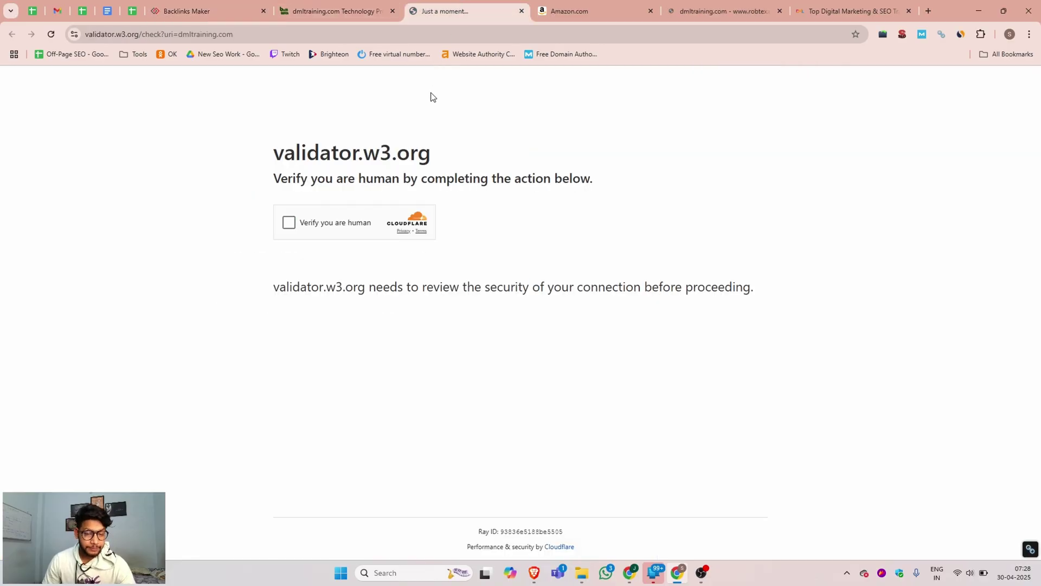
pyautogui.click(288, 223)
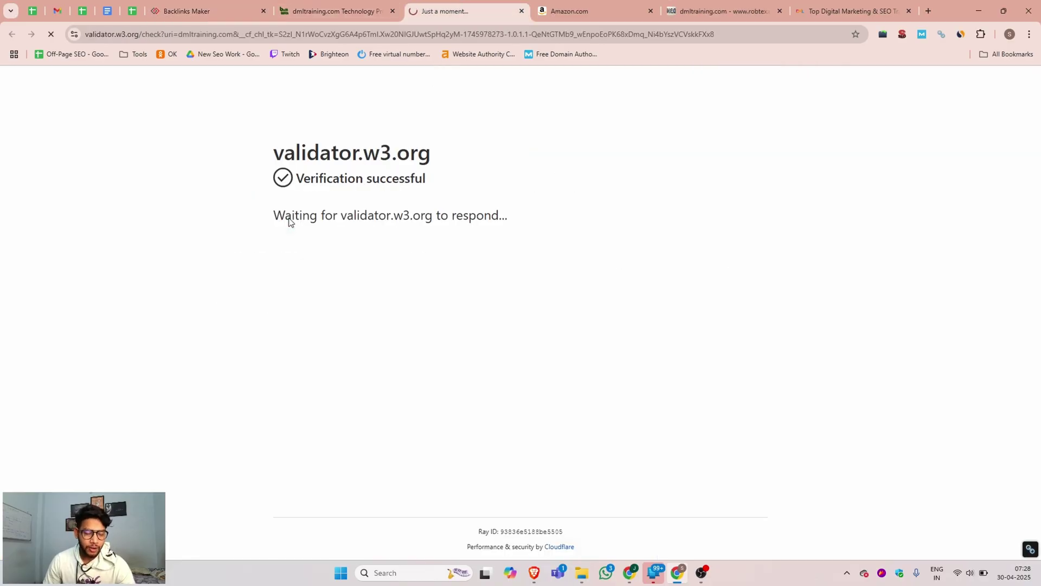
pyautogui.click(589, 10)
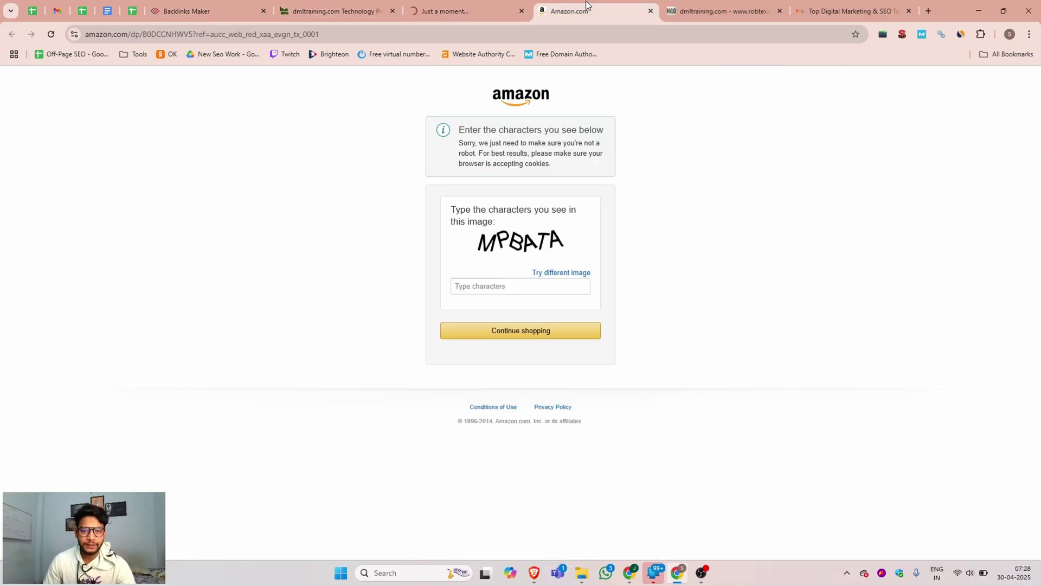
pyautogui.click(521, 289)
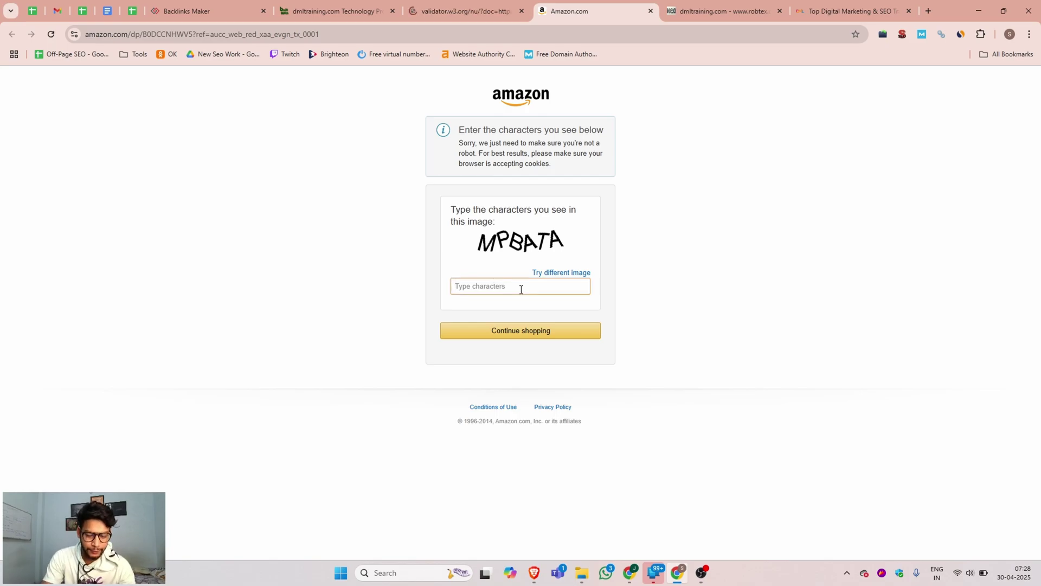
pyautogui.write('MPBATA')
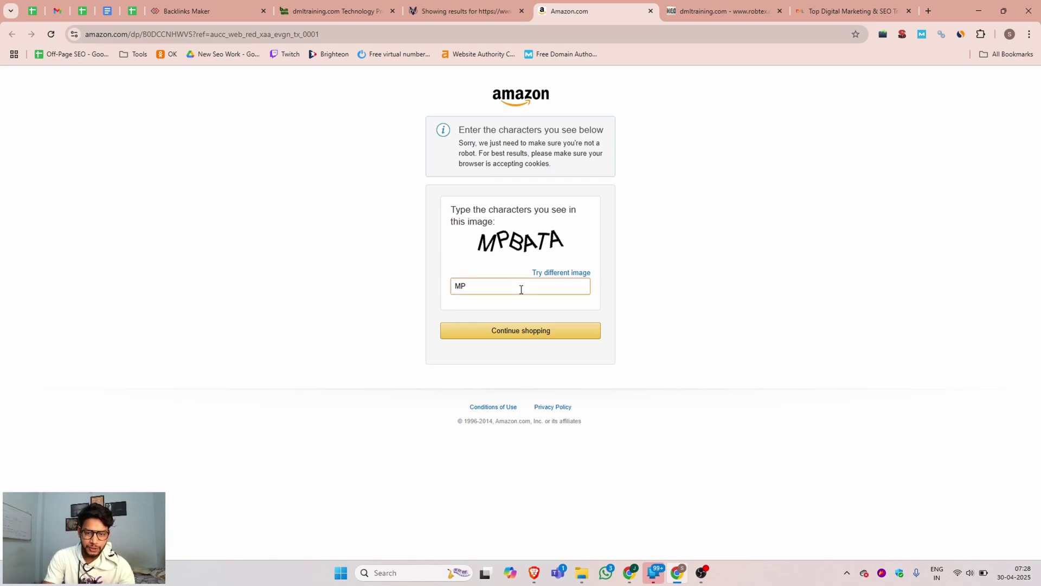
# - Submit the captcha and review the Nu Html Checker results for dmltraining.com
pyautogui.click(517, 336)
pyautogui.hotkey('ctrl', 'shift', 'Tab')
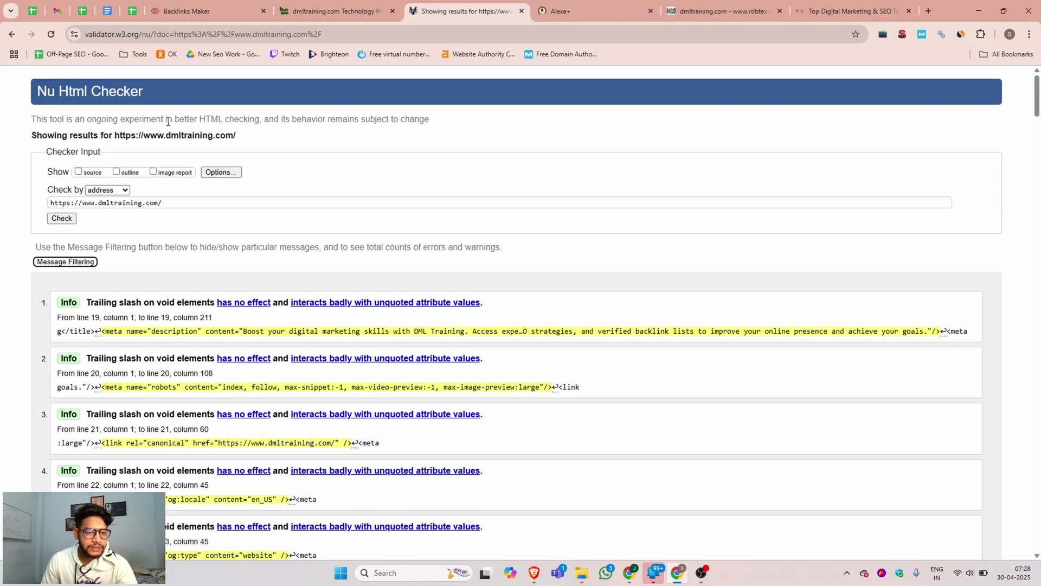
pyautogui.moveTo(245, 138); pyautogui.dragTo(115, 136)
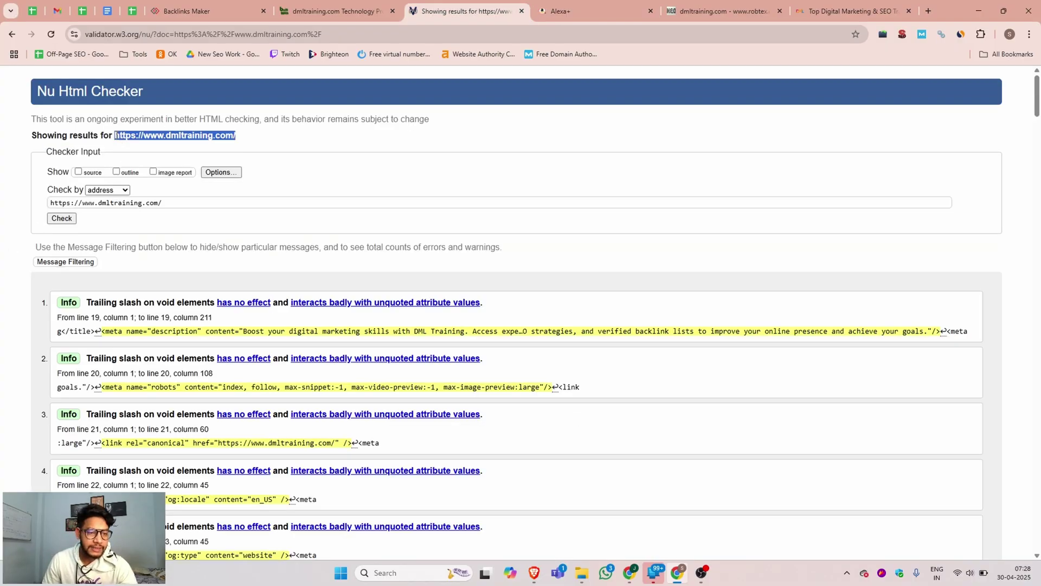
pyautogui.scroll(-5, 348, 228)
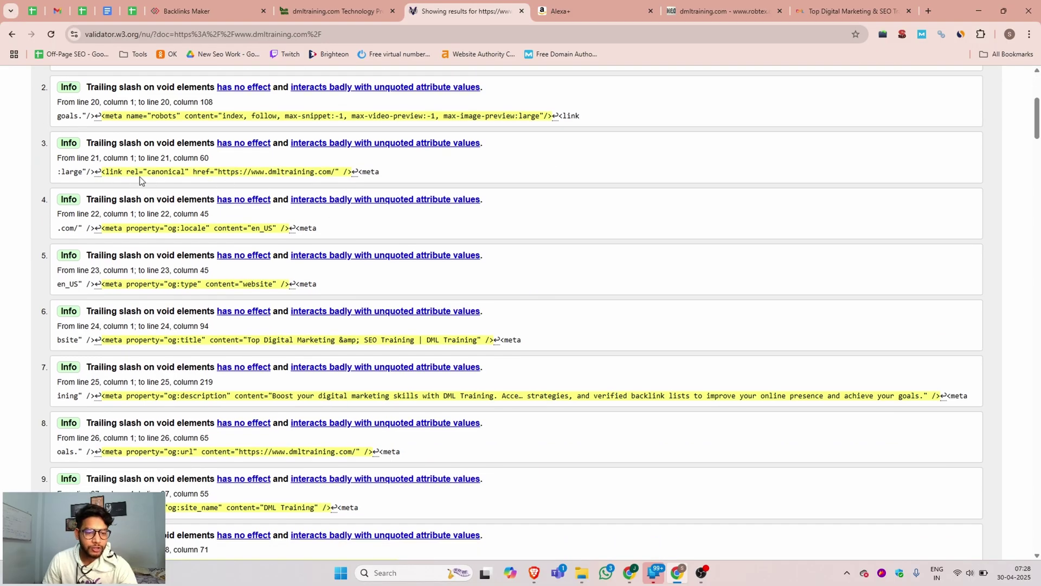
pyautogui.scroll(1, 405, 192)
pyautogui.scroll(1, 406, 192)
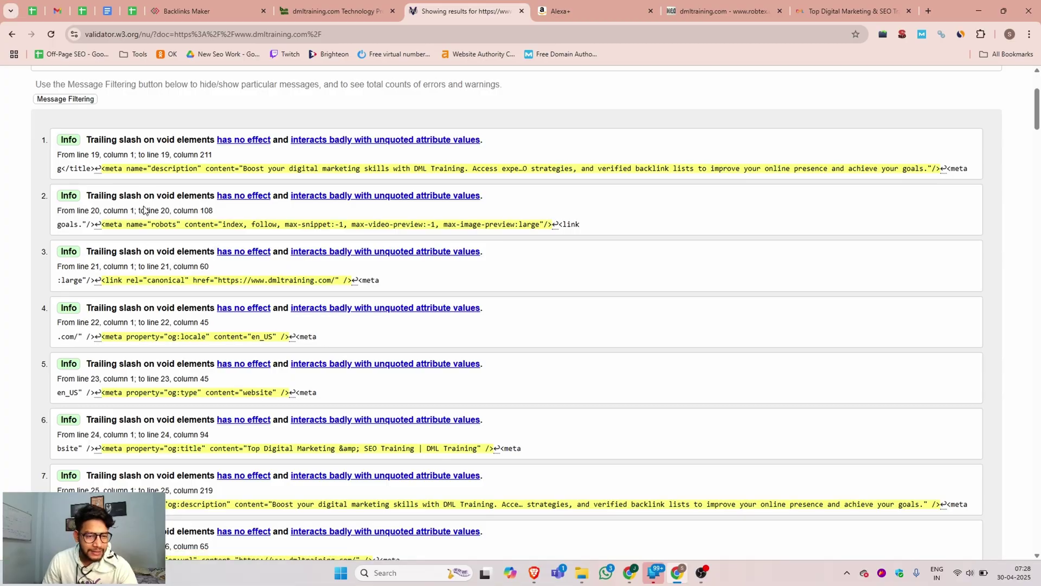
pyautogui.scroll(-7, 163, 244)
pyautogui.scroll(10, 216, 239)
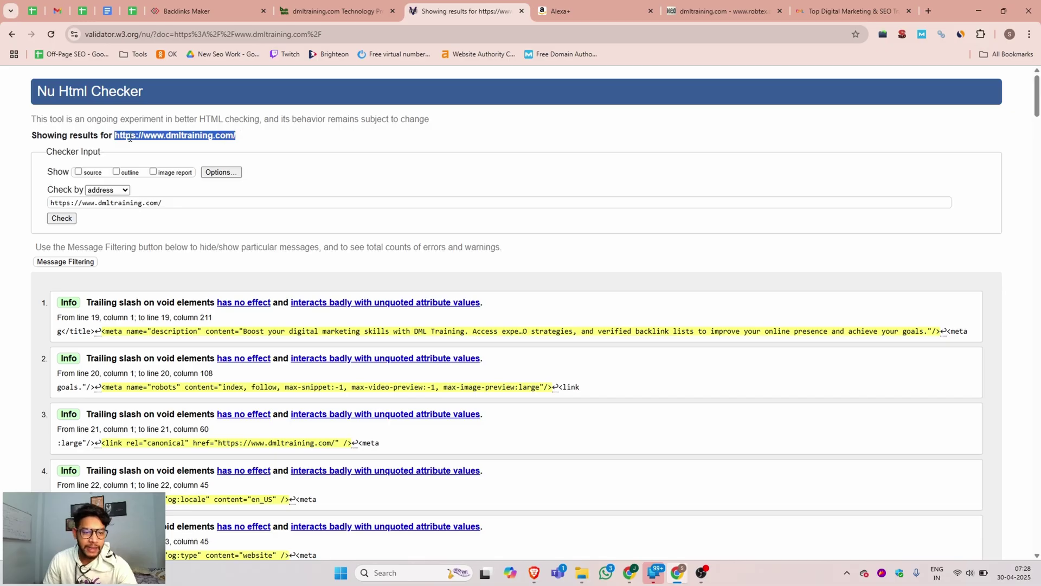
# - Review the Alexa, robtex DNS and dmltraining.com homepage tabs, then return to the backlink results
pyautogui.click(594, 10)
pyautogui.click(722, 11)
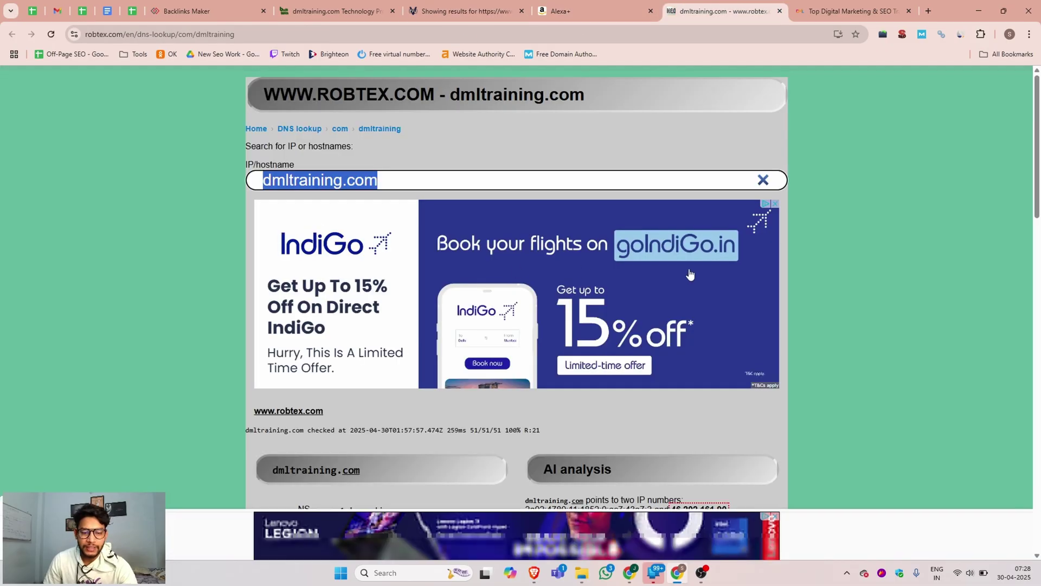
pyautogui.scroll(-8, 713, 282)
pyautogui.scroll(5, 713, 281)
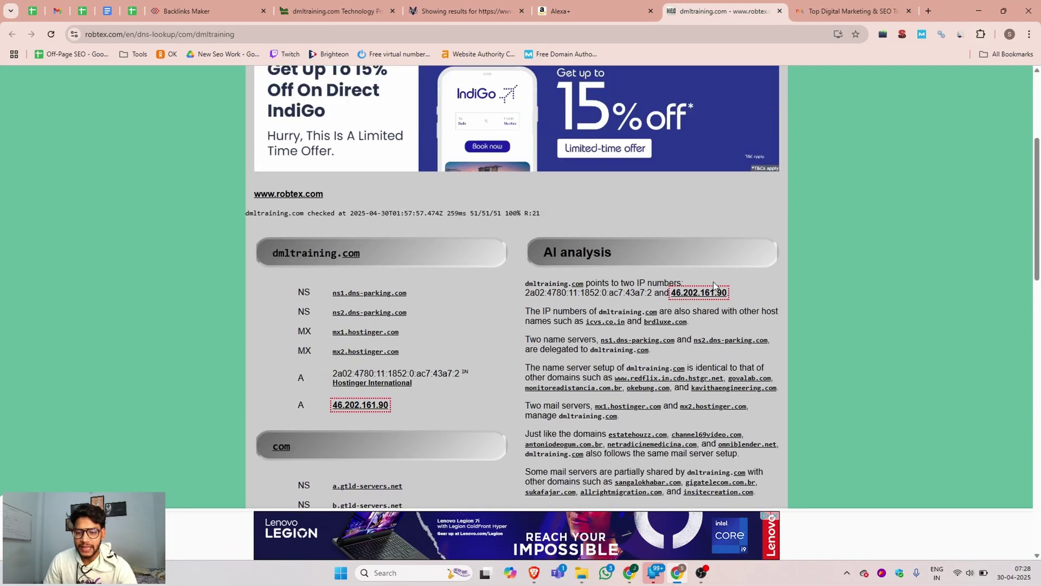
pyautogui.click(846, 11)
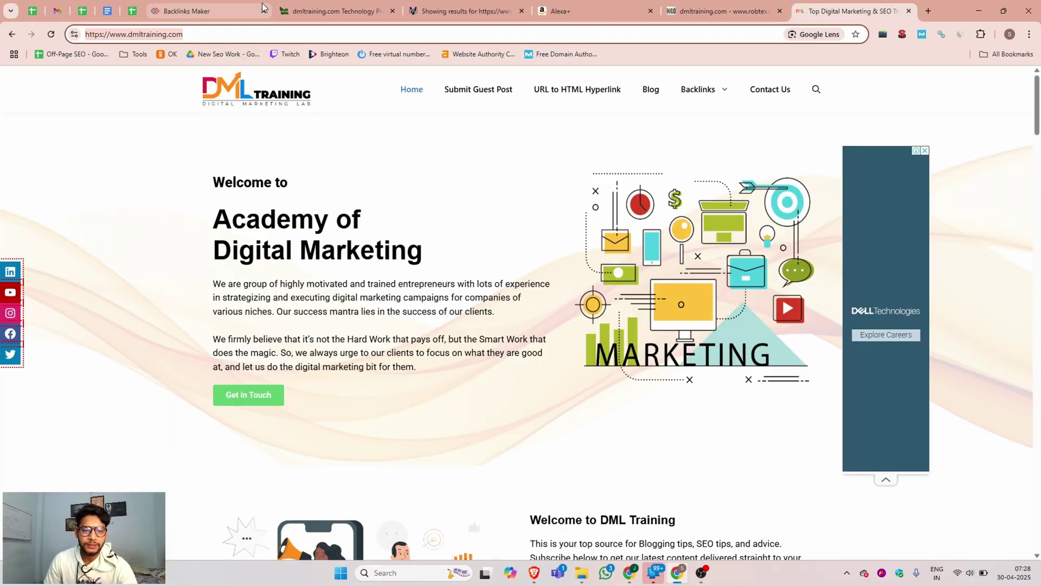
pyautogui.click(195, 8)
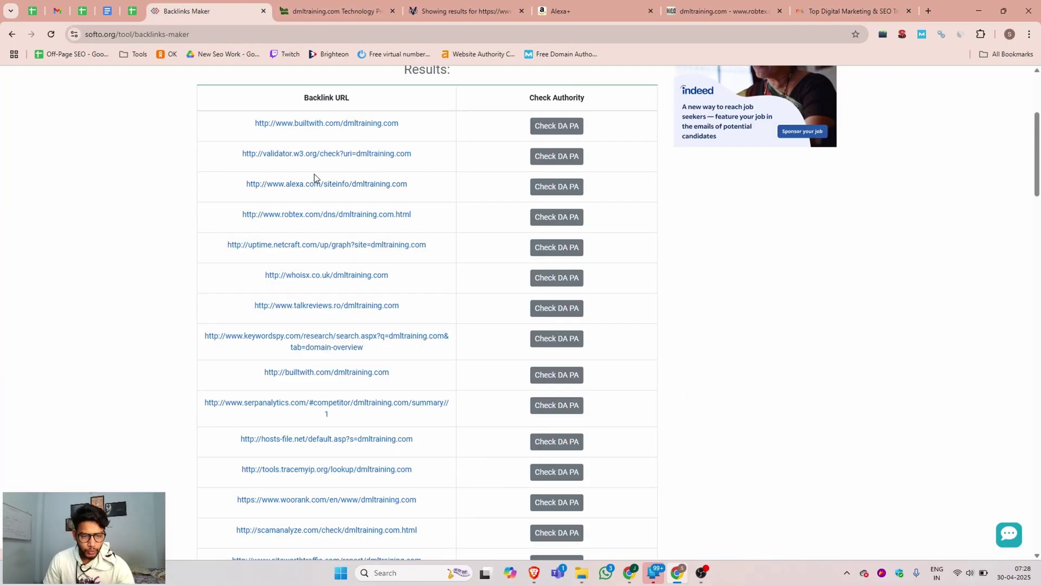
pyautogui.scroll(-3, 374, 335)
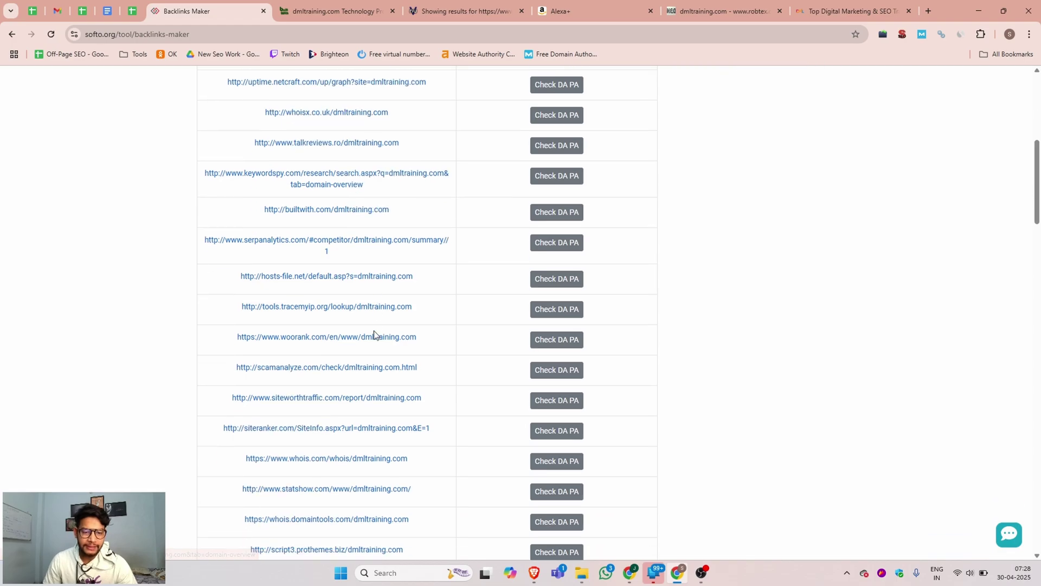
pyautogui.scroll(1, 377, 338)
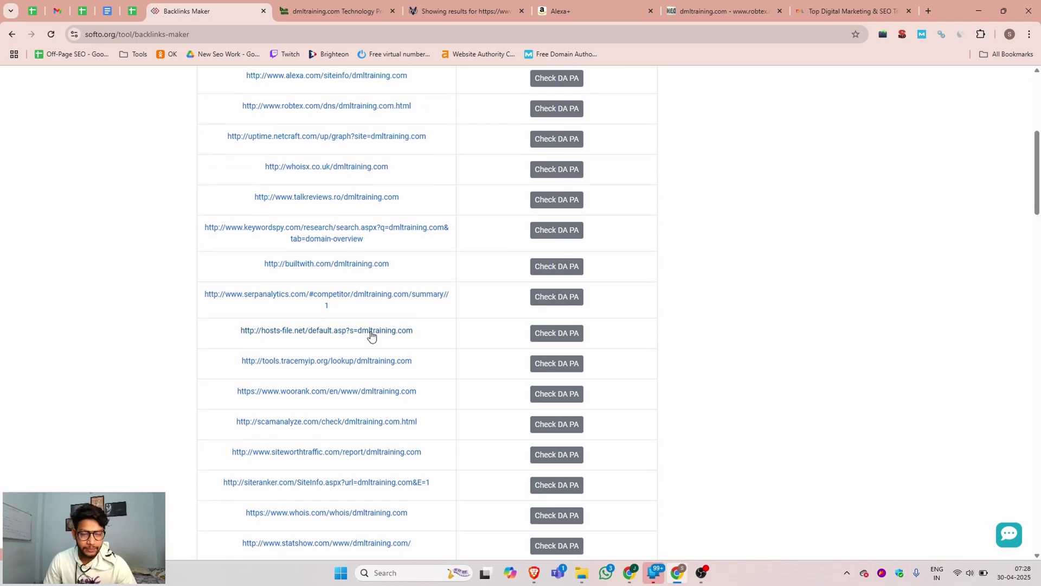
pyautogui.scroll(6, 371, 336)
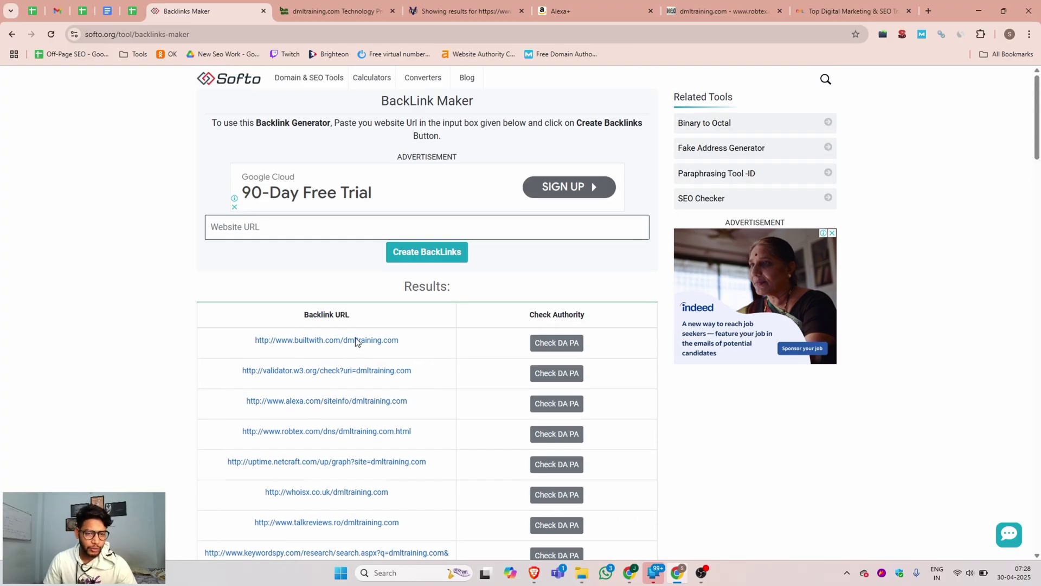